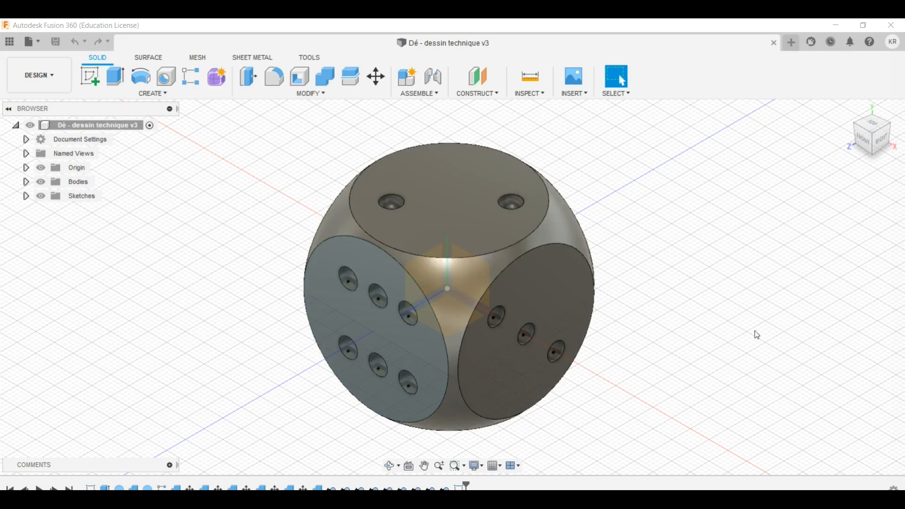
Start a new drawing from the die design, keeping Full Assembly as its contents.
{"action": "left_click", "coordinate": [53, 72]}
{"action": "mouse_move", "coordinate": [49, 226]}
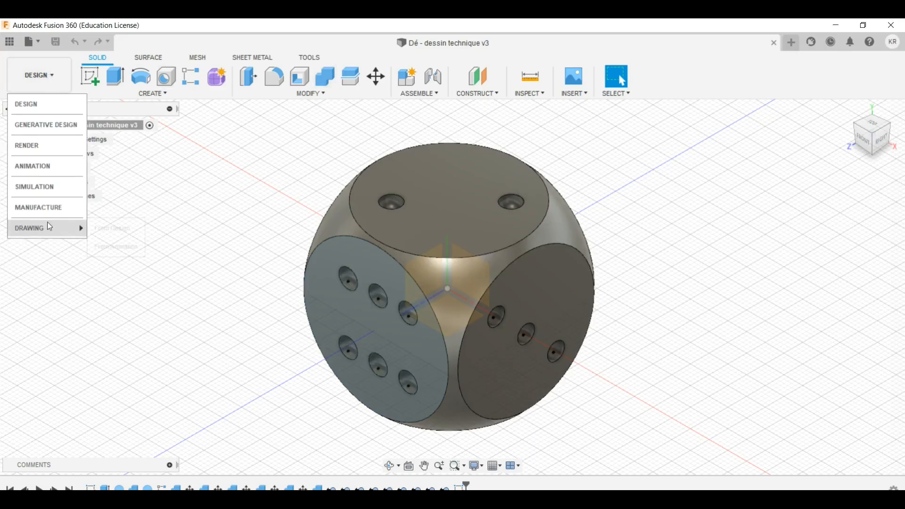
{"action": "left_click", "coordinate": [102, 230]}
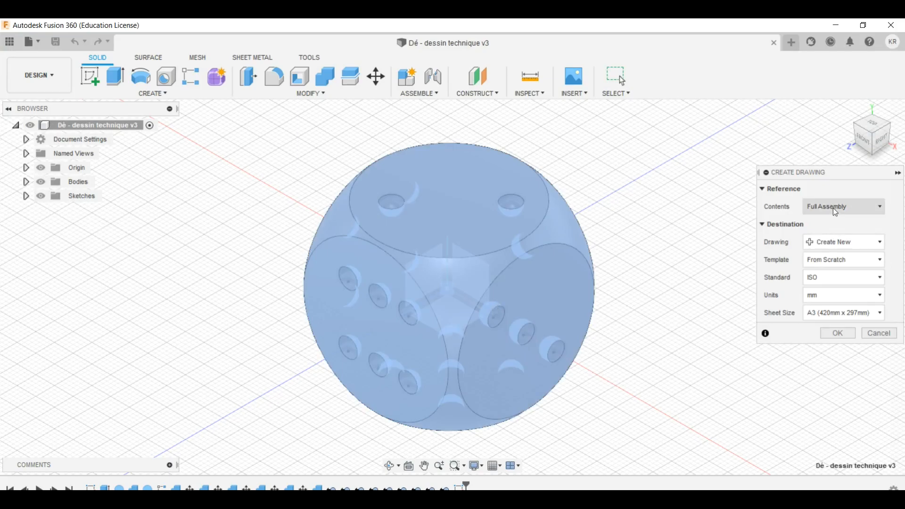
{"action": "left_click", "coordinate": [857, 210]}
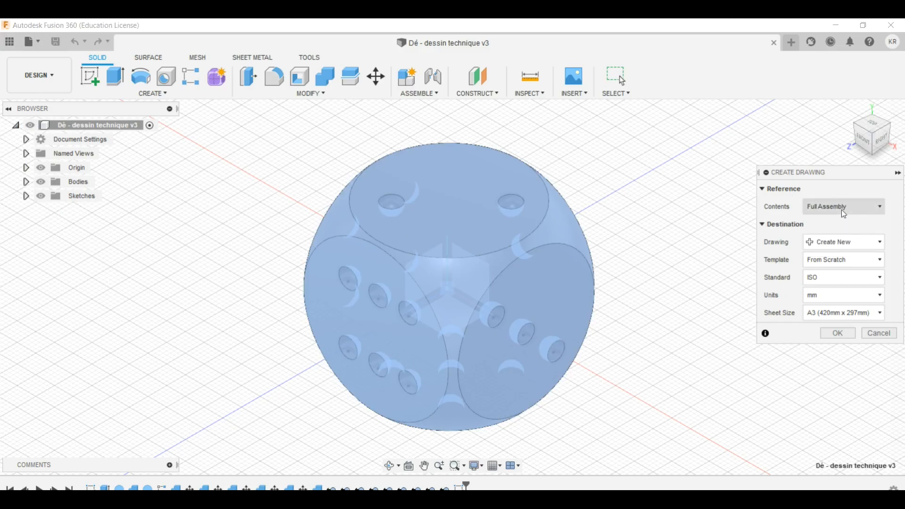
{"action": "left_click", "coordinate": [840, 207]}
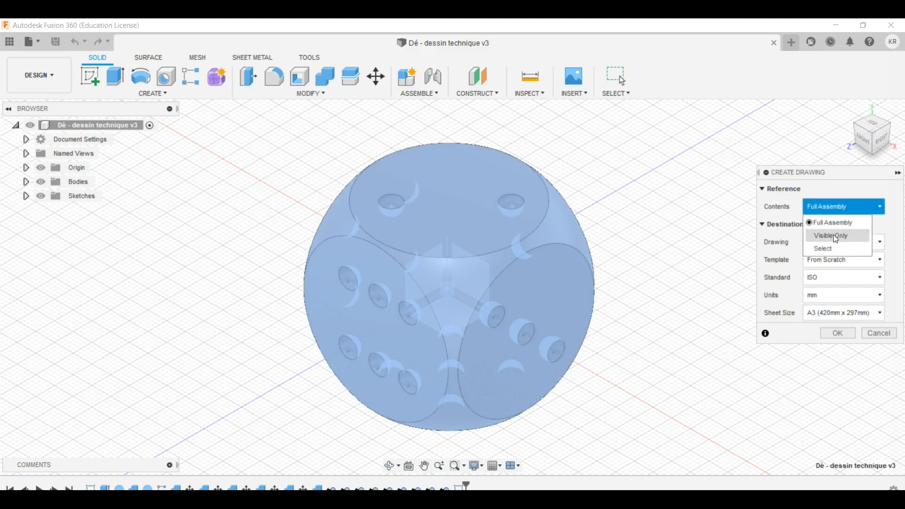
{"action": "left_click", "coordinate": [831, 207]}
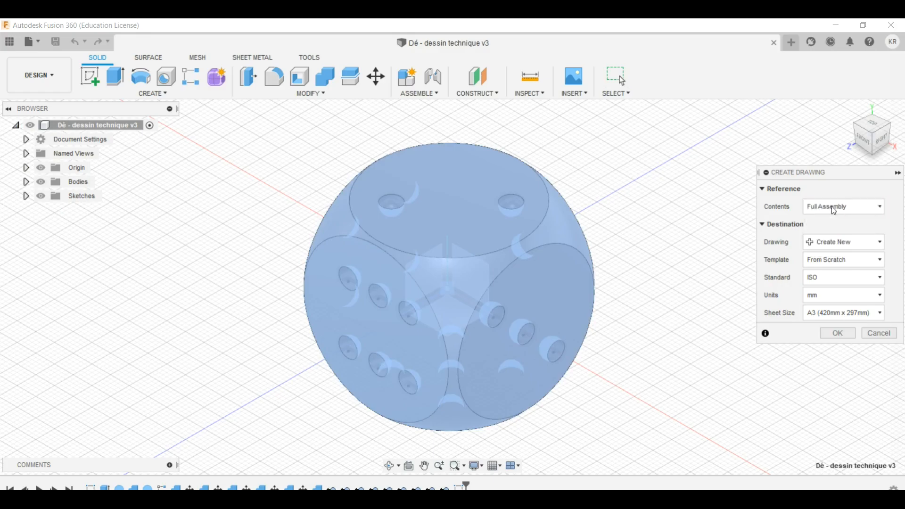
Configure the drawing with the ISO standard and an A4 (297mm x 210mm) sheet, and create it.
{"action": "left_click", "coordinate": [838, 277]}
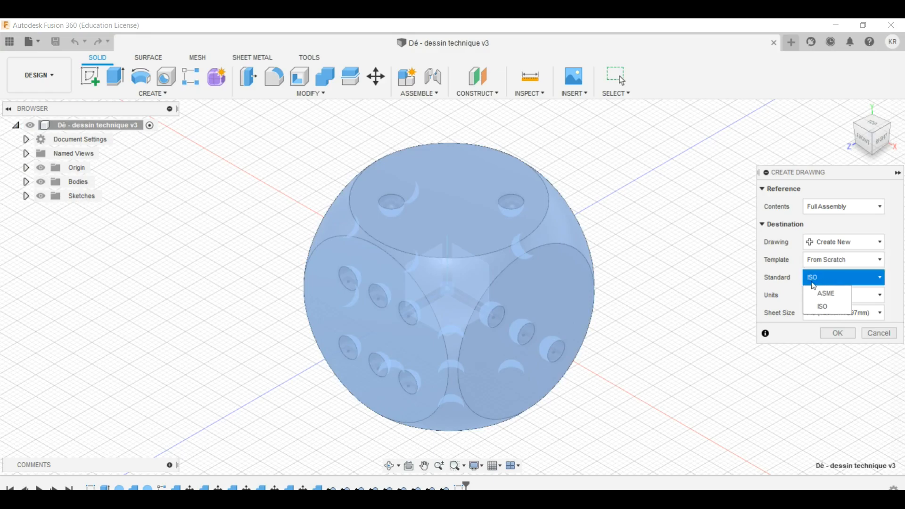
{"action": "left_click", "coordinate": [818, 306]}
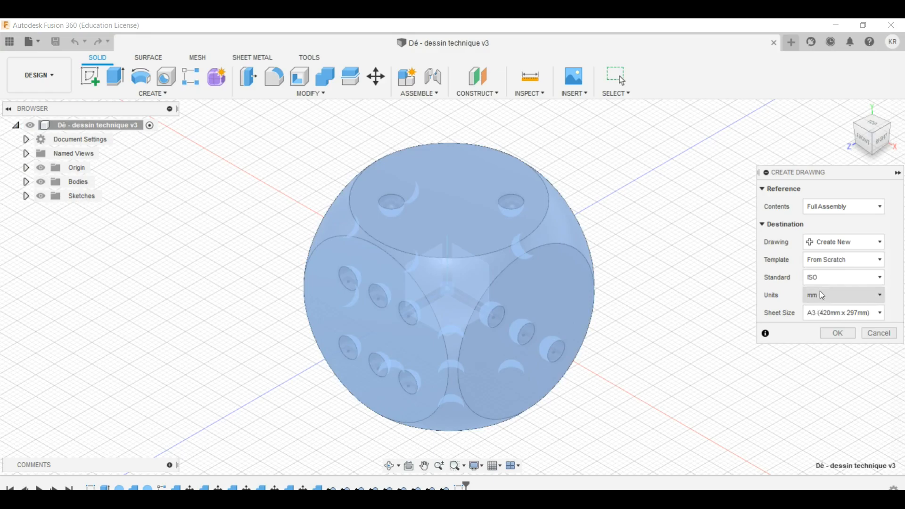
{"action": "left_click", "coordinate": [864, 312]}
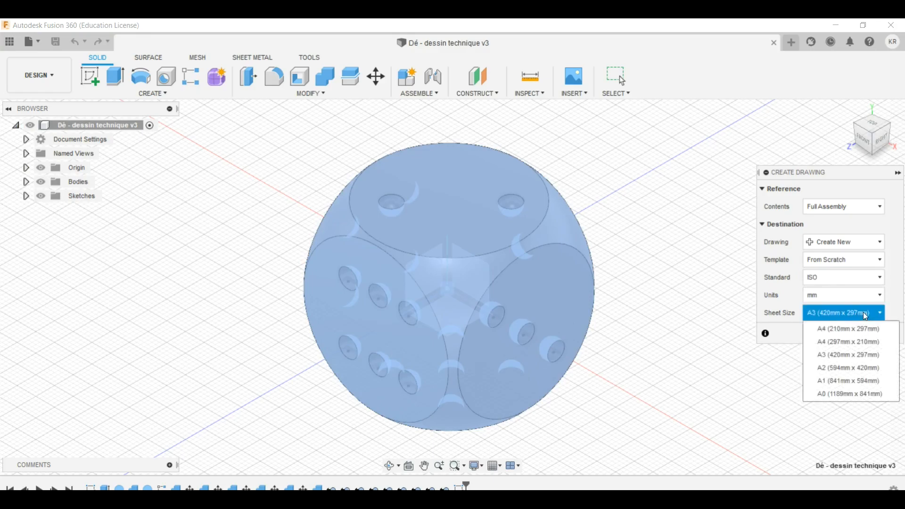
{"action": "left_click", "coordinate": [836, 343]}
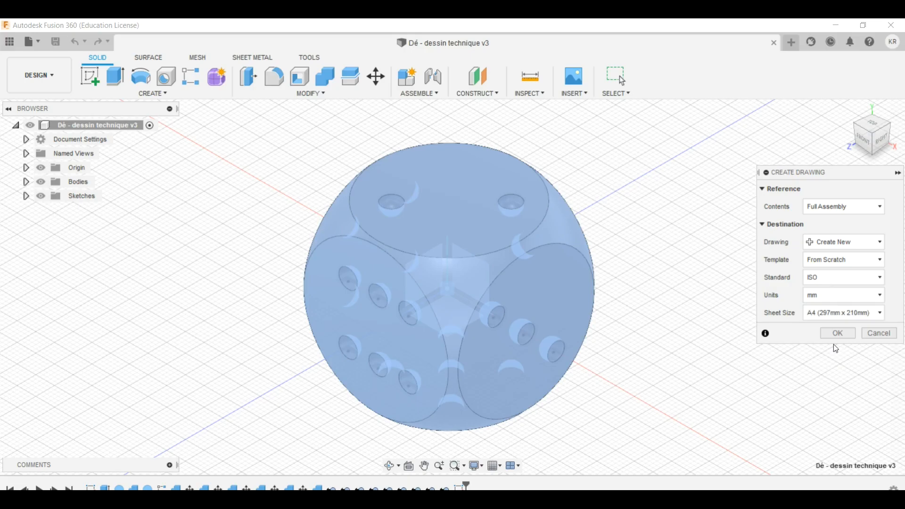
{"action": "left_click", "coordinate": [832, 336]}
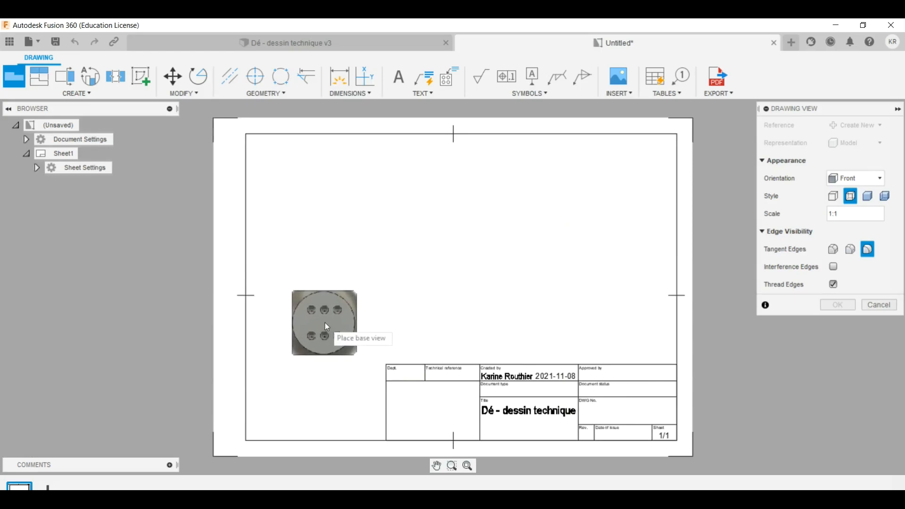
Place the front base view of the die in the sheet's lower-left area, showing visible and hidden edges.
{"action": "left_click", "coordinate": [325, 323]}
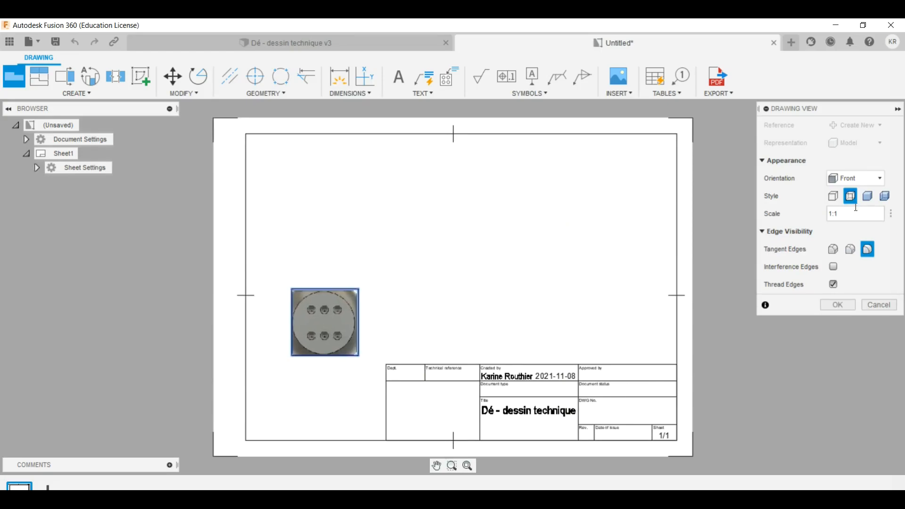
{"action": "left_click", "coordinate": [833, 196]}
{"action": "left_click", "coordinate": [850, 197]}
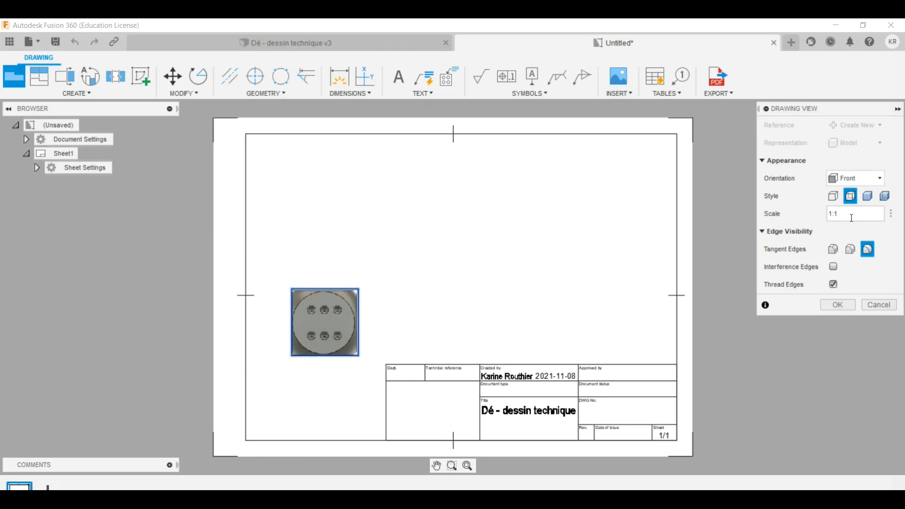
Set the base view's scale to 1:0.75 and complete the view.
{"action": "key", "text": "BackSpace"}
{"action": "type", "text": "2"}
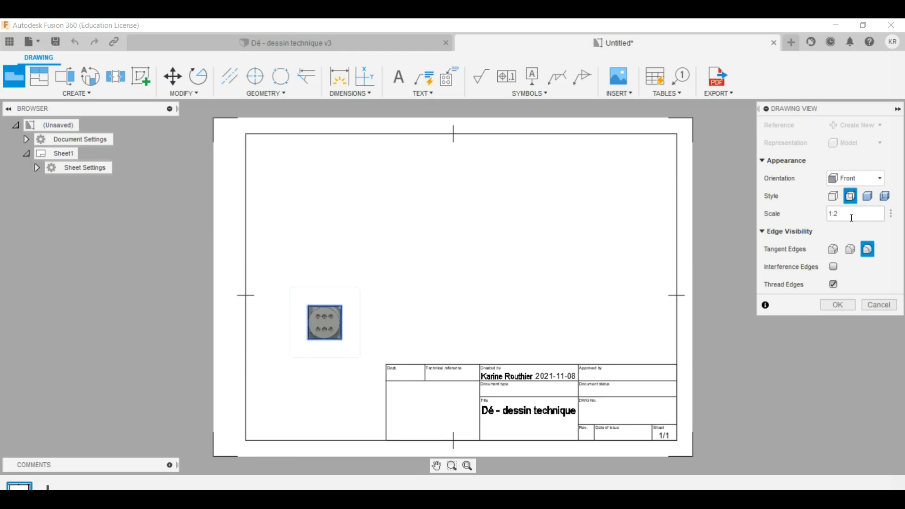
{"action": "key", "text": "BackSpace"}
{"action": "type", "text": "0.5"}
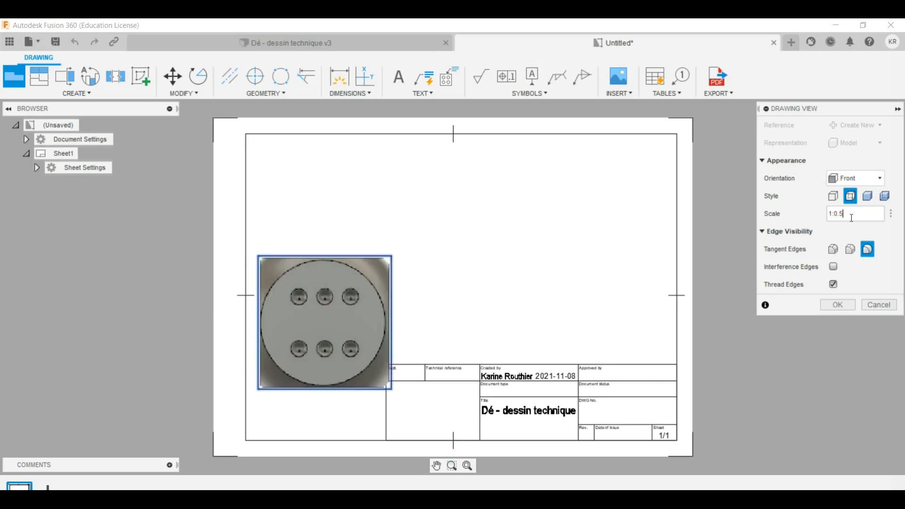
{"action": "key", "text": "BackSpace"}
{"action": "type", "text": "75"}
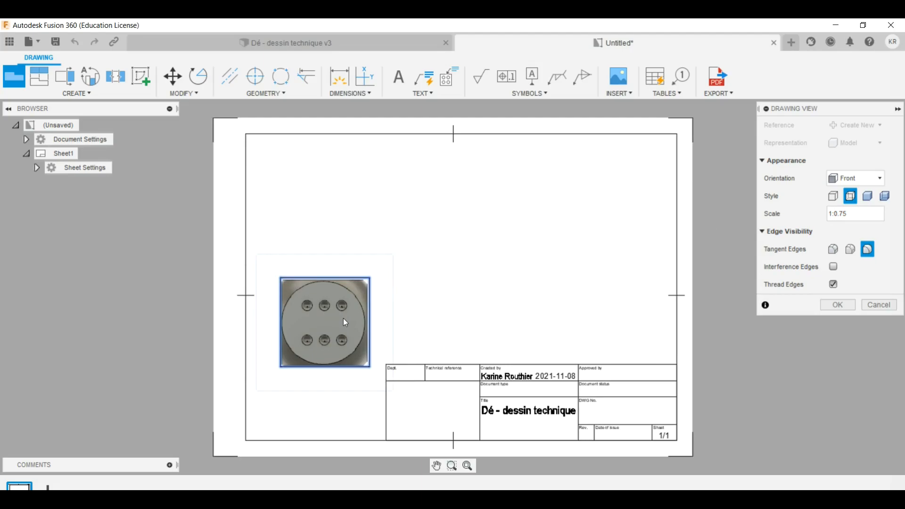
{"action": "left_click", "coordinate": [847, 304]}
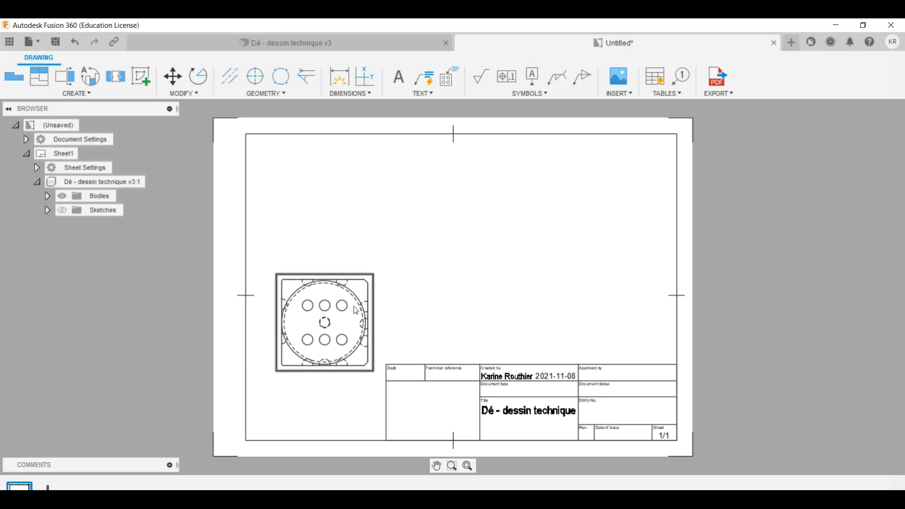
Edit the front view so that its style displays only visible edges, without the dashed hidden lines.
{"action": "scroll", "coordinate": [304, 311], "scroll_direction": "down", "scroll_amount": 2}
{"action": "scroll", "coordinate": [304, 311], "scroll_direction": "up", "scroll_amount": 5}
{"action": "scroll", "coordinate": [362, 340], "scroll_direction": "up", "scroll_amount": 4}
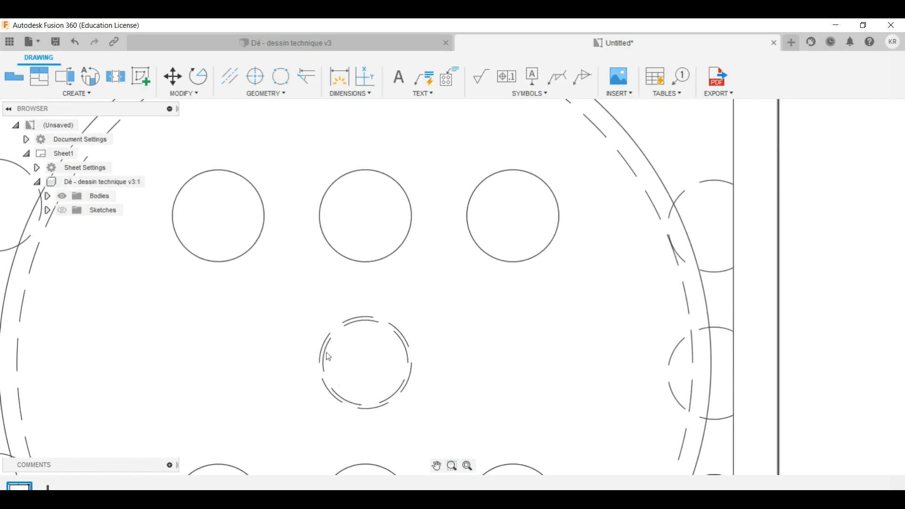
{"action": "scroll", "coordinate": [372, 366], "scroll_direction": "down", "scroll_amount": 2}
{"action": "scroll", "coordinate": [374, 369], "scroll_direction": "down", "scroll_amount": 3}
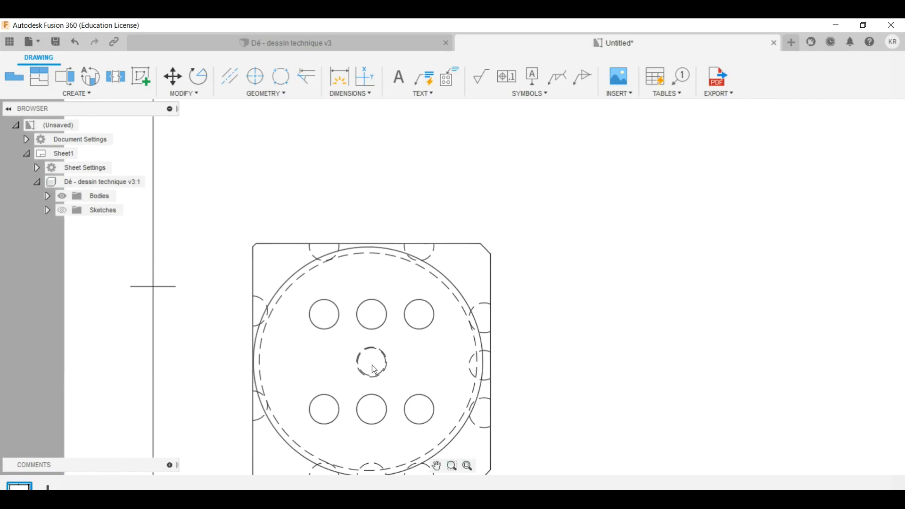
{"action": "scroll", "coordinate": [375, 370], "scroll_direction": "down", "scroll_amount": 3}
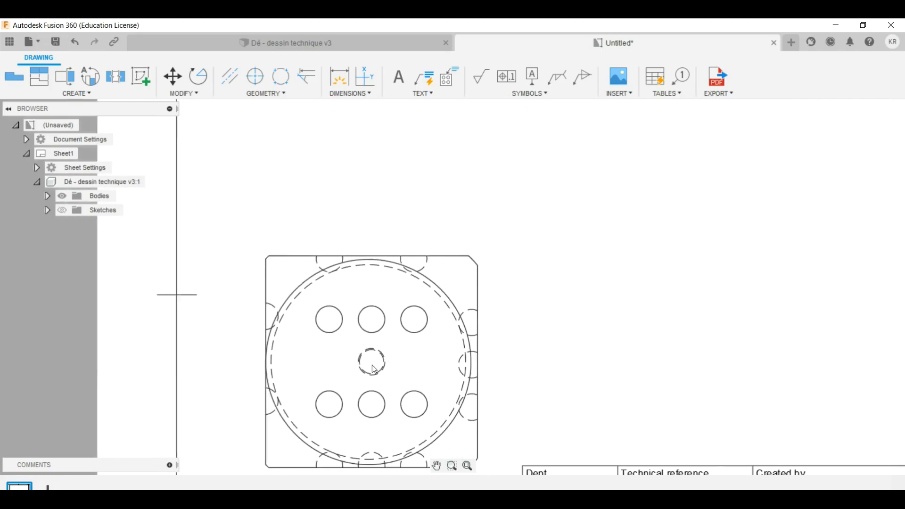
{"action": "double_click", "coordinate": [359, 333]}
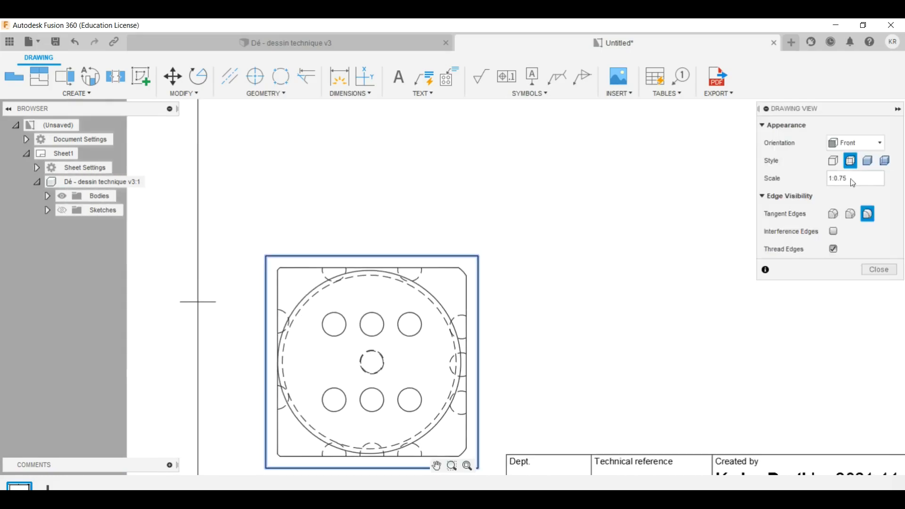
{"action": "left_click", "coordinate": [834, 162]}
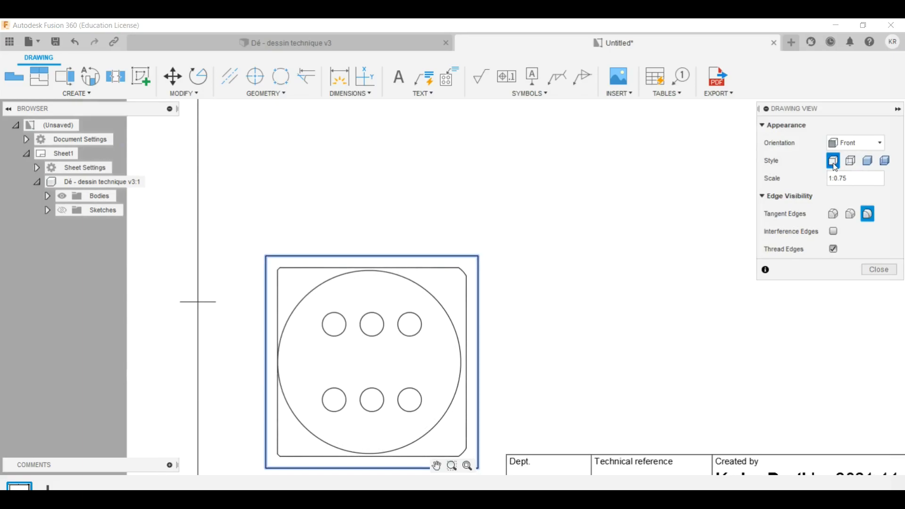
Try the shaded and shaded-with-hidden-edges styles on the front view, restore visible edges only and finish editing.
{"action": "left_click", "coordinate": [870, 162]}
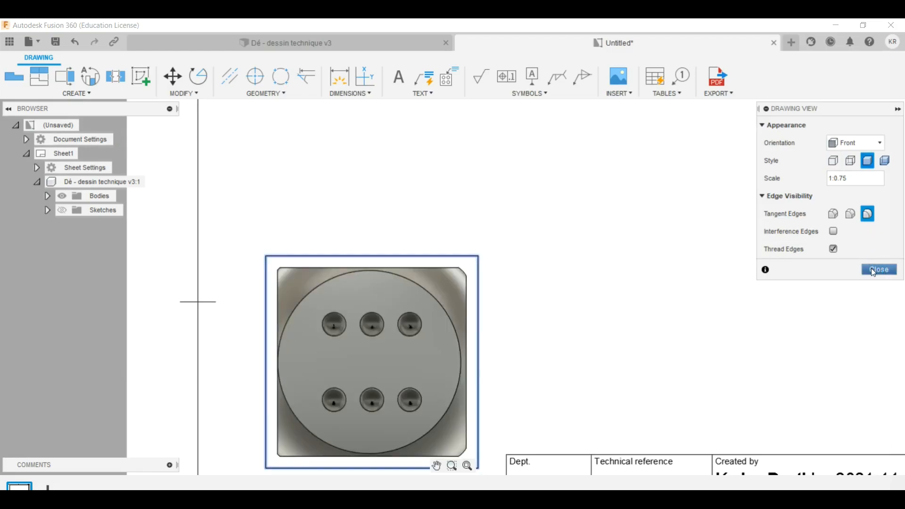
{"action": "left_click", "coordinate": [839, 163]}
{"action": "left_click", "coordinate": [886, 162]}
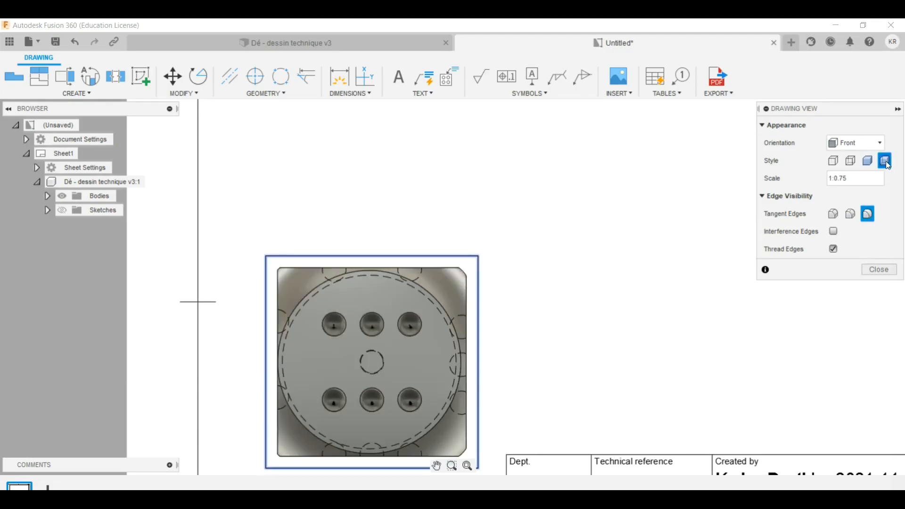
{"action": "left_click", "coordinate": [834, 161]}
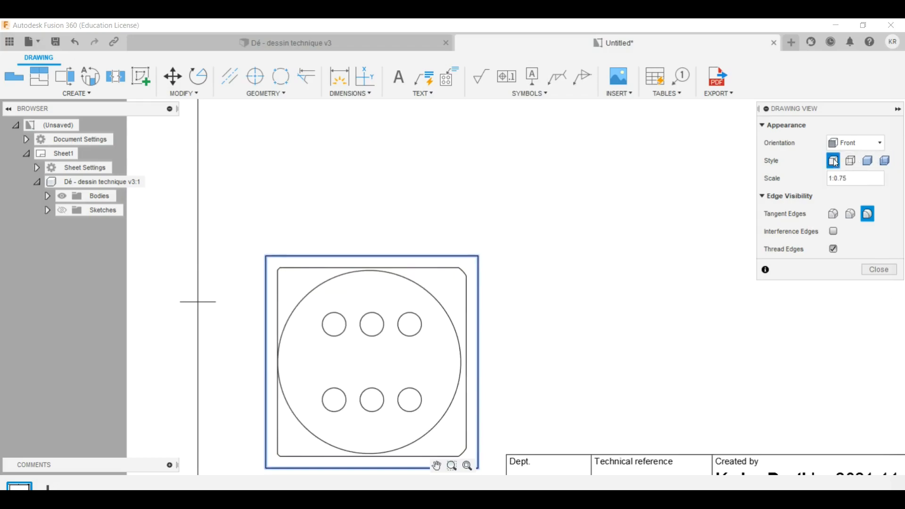
{"action": "left_click", "coordinate": [880, 270]}
Project three views from the front view: one directly above, one to its right, and an isometric view diagonally up to the right.
{"action": "scroll", "coordinate": [412, 338], "scroll_direction": "up", "scroll_amount": 3}
{"action": "scroll", "coordinate": [412, 338], "scroll_direction": "down", "scroll_amount": 8}
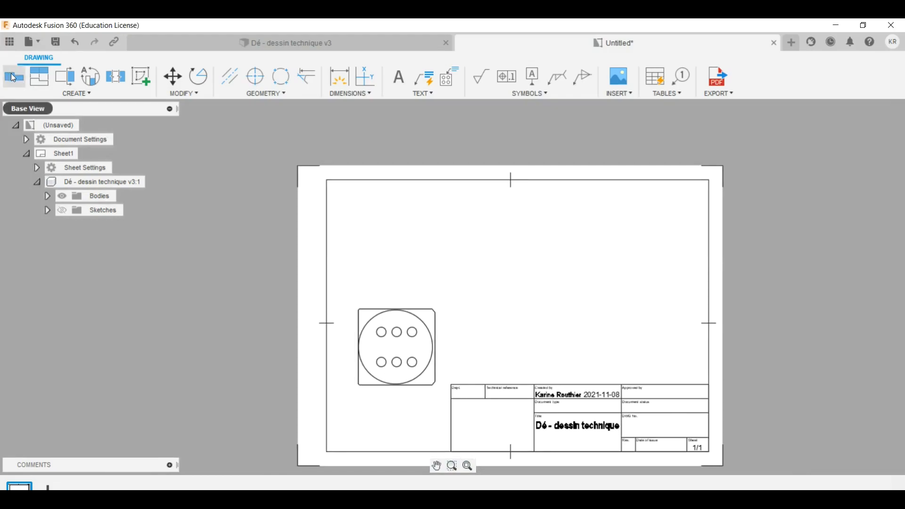
{"action": "left_click", "coordinate": [400, 349]}
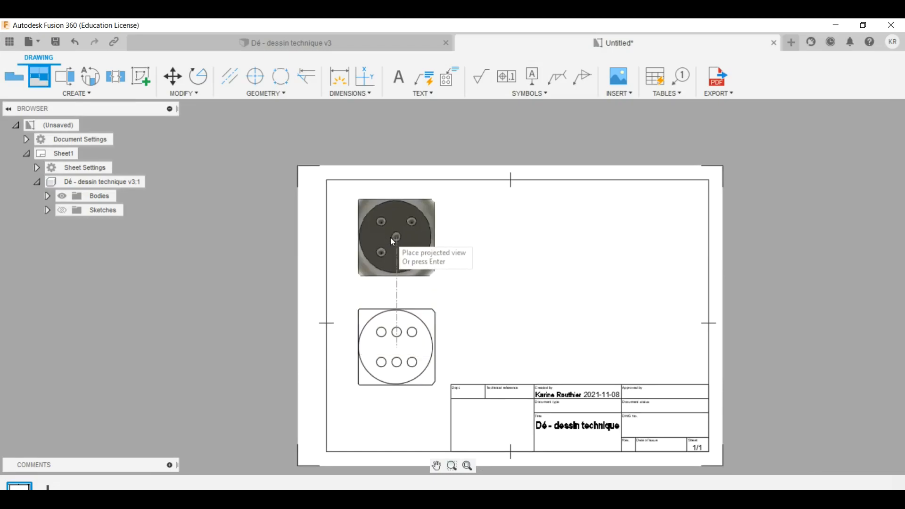
{"action": "left_click", "coordinate": [391, 237]}
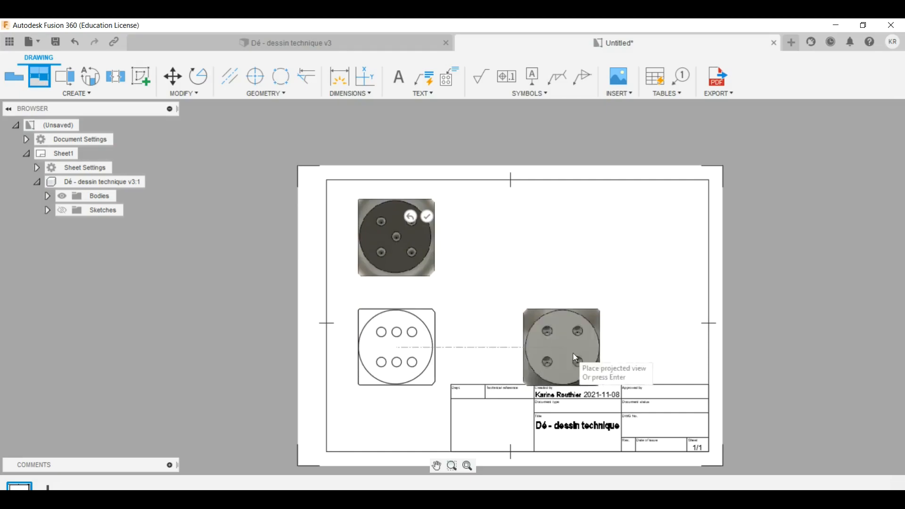
{"action": "left_click", "coordinate": [592, 343]}
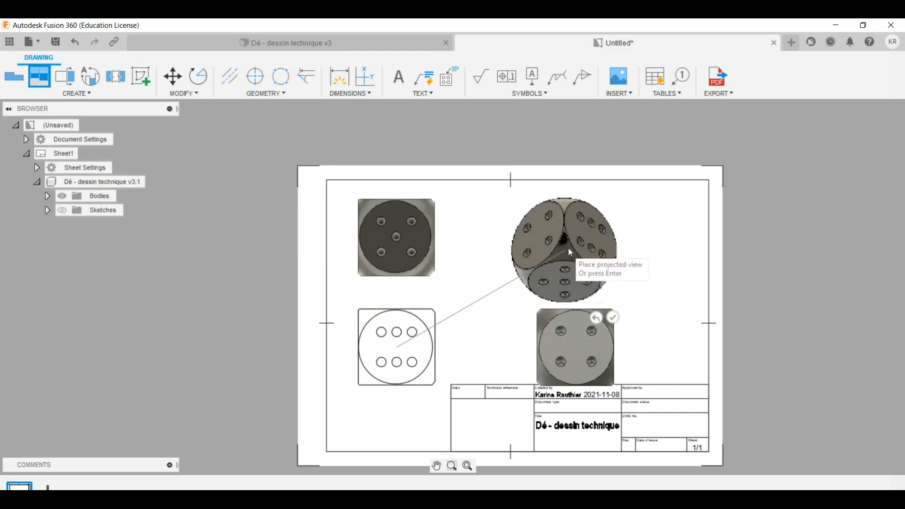
{"action": "left_click", "coordinate": [592, 236]}
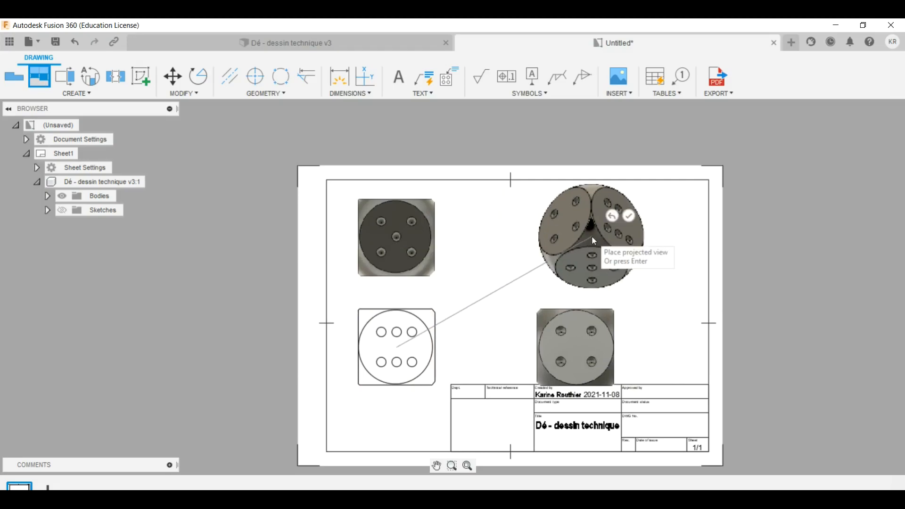
{"action": "left_click", "coordinate": [629, 216]}
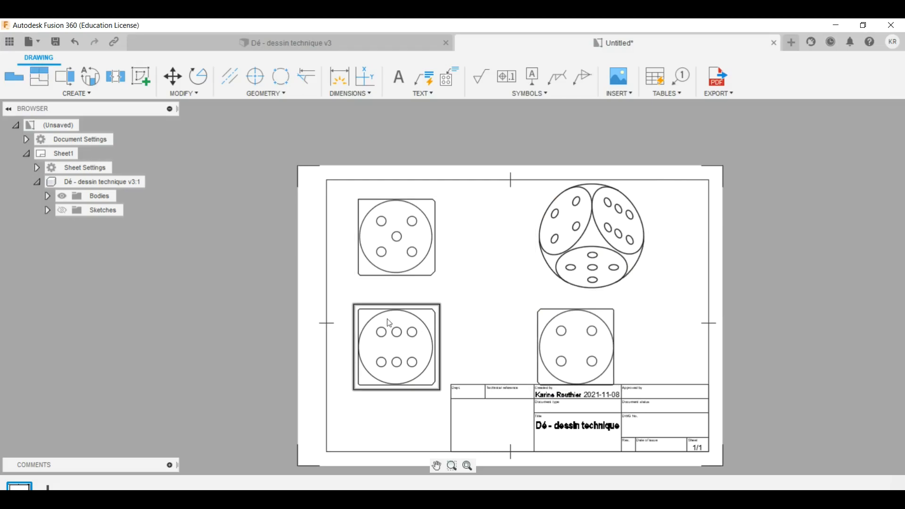
Change the isometric view's style to shaded and its scale to 1:1.
{"action": "double_click", "coordinate": [581, 268]}
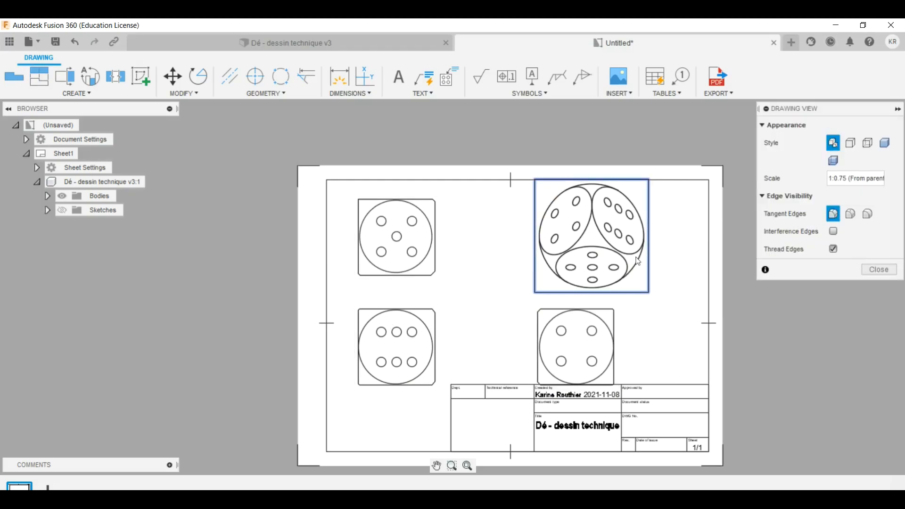
{"action": "left_click", "coordinate": [884, 143]}
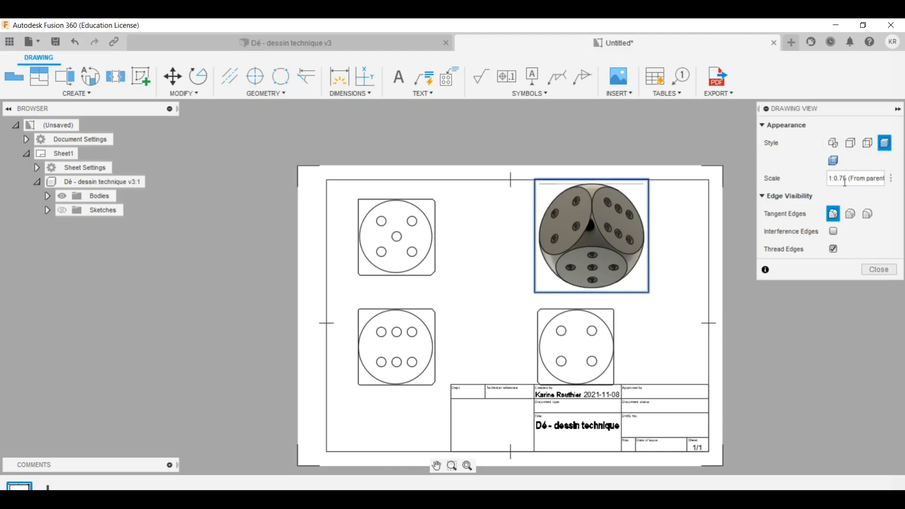
{"action": "key", "text": "BackSpace"}
{"action": "key", "text": "BackSpace"}
{"action": "key", "text": "BackSpace"}
{"action": "type", "text": ".5"}
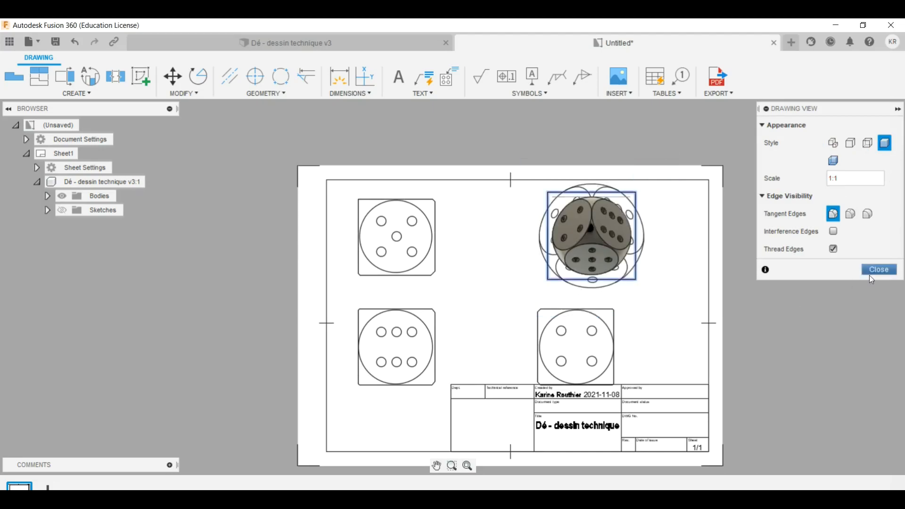
{"action": "left_click", "coordinate": [880, 270]}
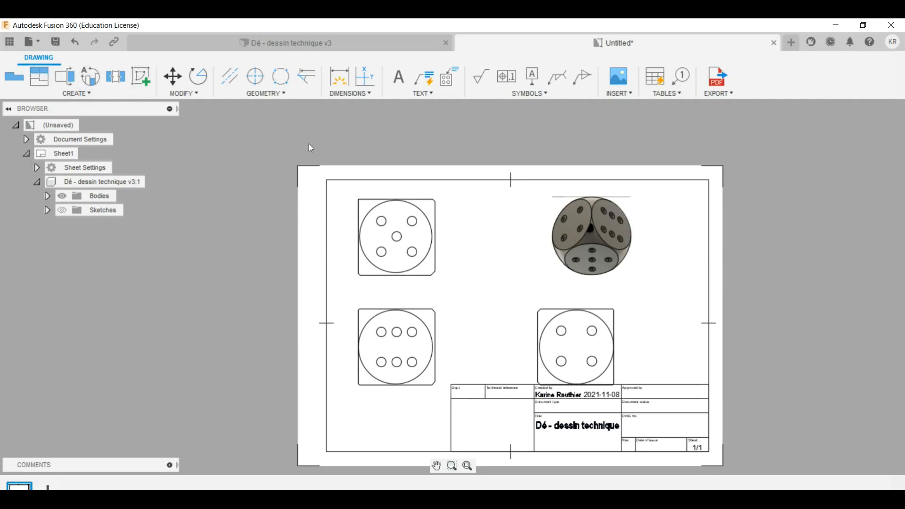
Move the right-hand projected view up and closer to the front view, and shift the front view slightly up and left.
{"action": "left_click_drag", "start_coordinate": [577, 347], "coordinate": [536, 330]}
{"action": "left_click", "coordinate": [397, 347]}
{"action": "mouse_move", "coordinate": [397, 347]}
{"action": "left_mouse_down"}
{"action": "mouse_move", "coordinate": [429, 330]}
{"action": "mouse_move", "coordinate": [392, 339]}
{"action": "left_mouse_up"}
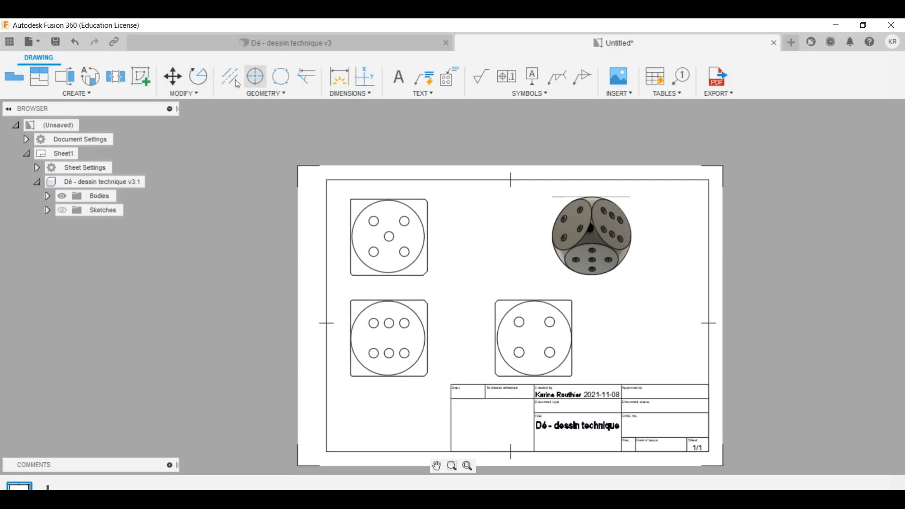
{"action": "left_click", "coordinate": [387, 238]}
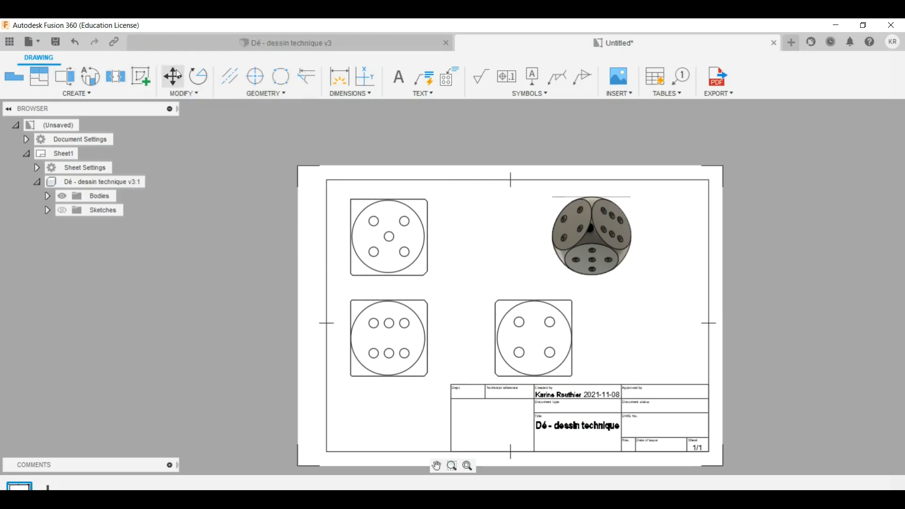
Dimension the right vertical edge of the front view.
{"action": "left_click", "coordinate": [336, 83]}
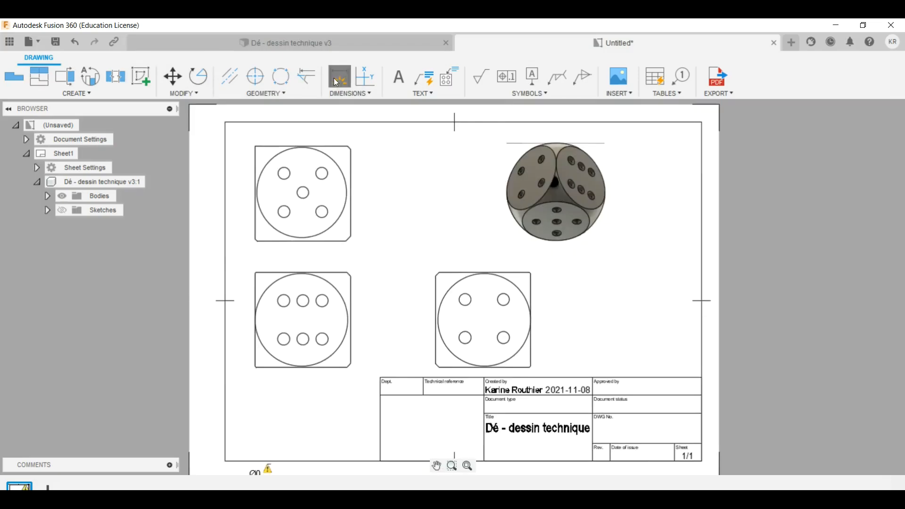
{"action": "left_click", "coordinate": [355, 189]}
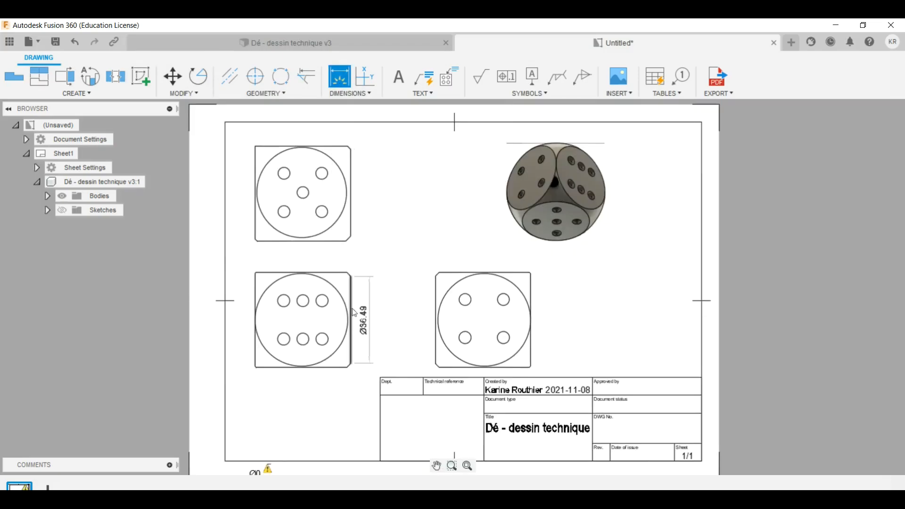